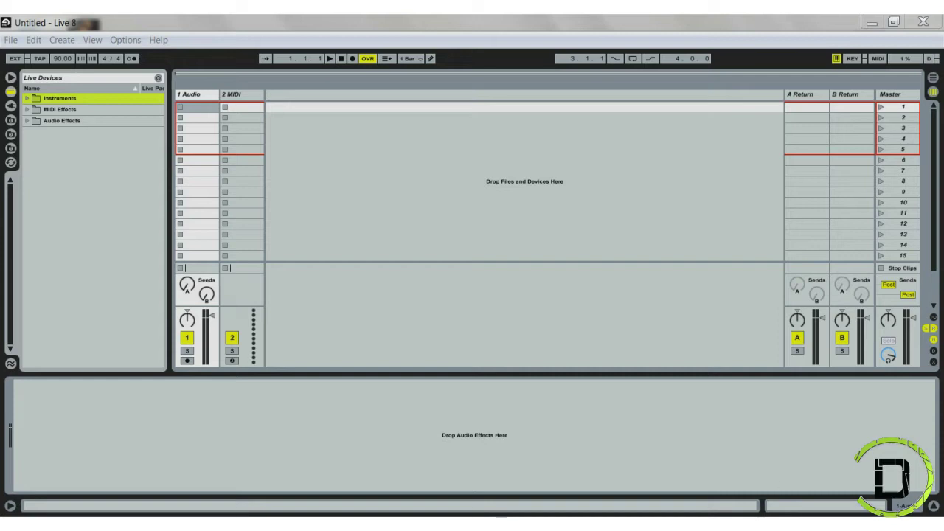
Switch track 1's activator off and select the 1 Audio track
click(189, 346)
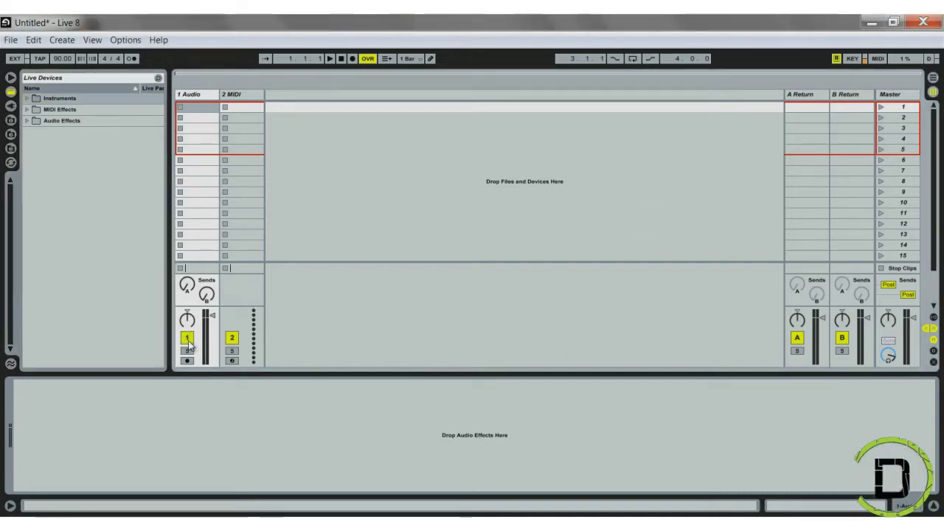
click(188, 340)
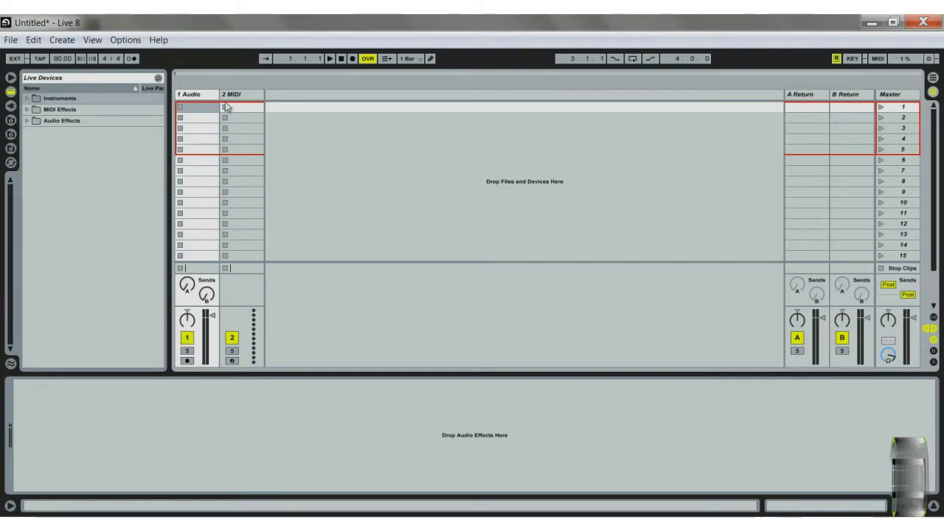
click(205, 94)
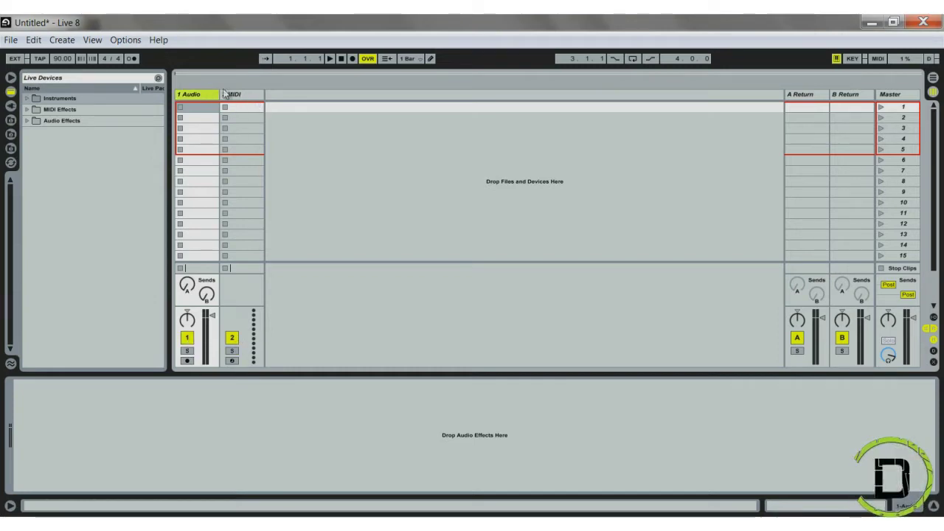
click(225, 94)
click(206, 95)
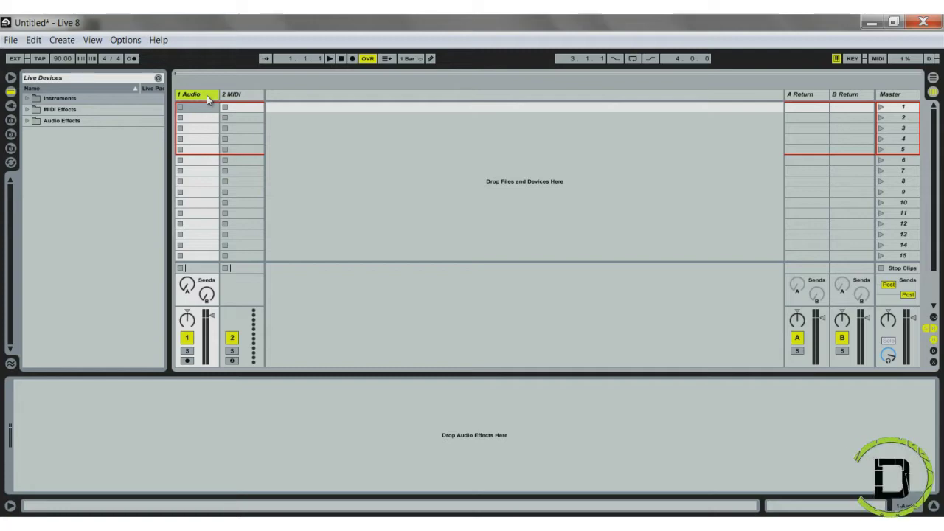
Insert audio tracks after 1 Audio and MIDI tracks after 5 MIDI, making four audio and three MIDI tracks
key(ctrl+t)
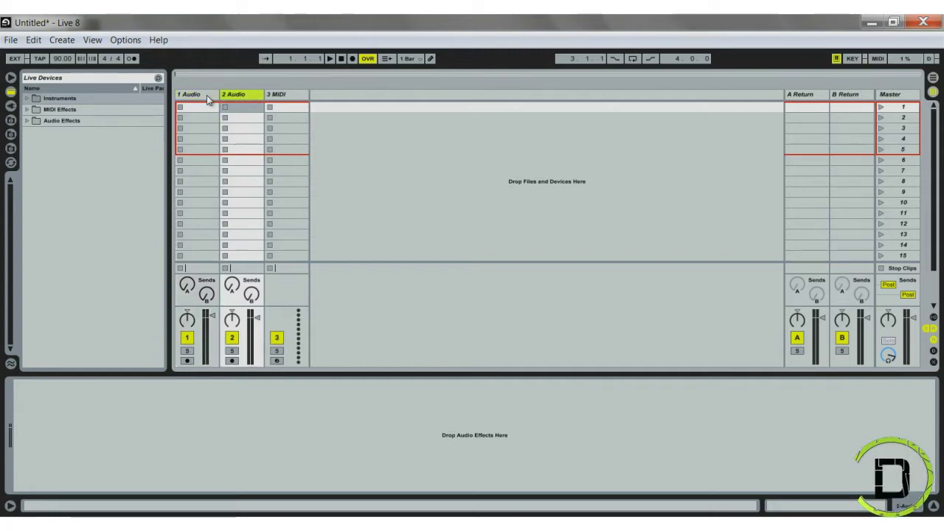
key(ctrl+t)
key(ctrl+t)
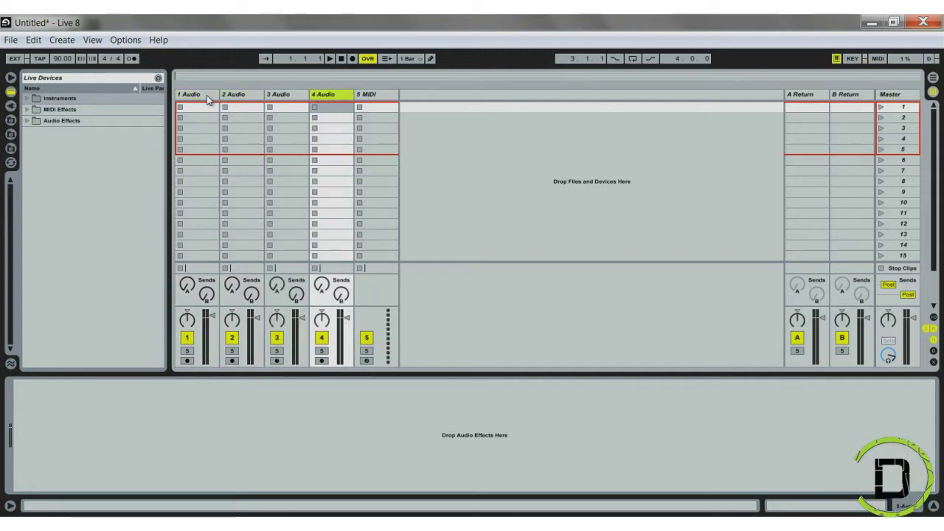
click(374, 98)
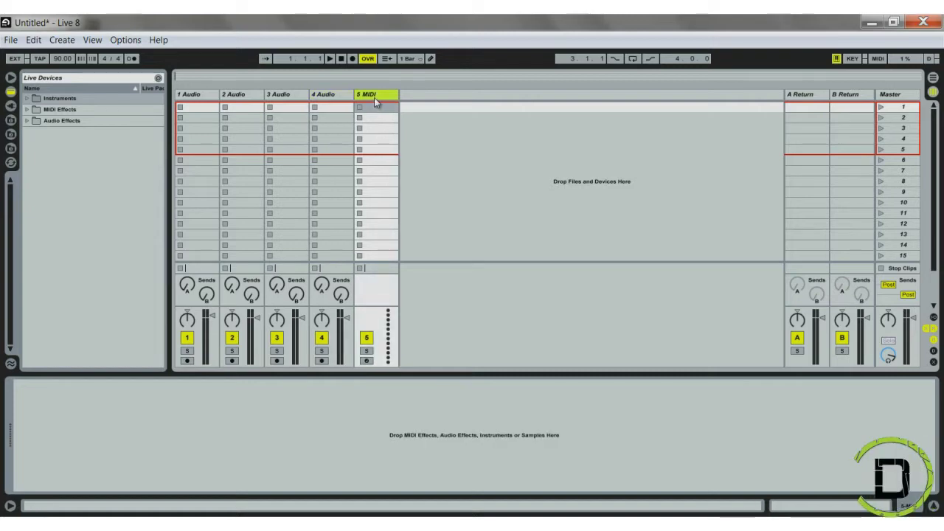
key(ctrl+shift+t)
key(ctrl+shift+t)
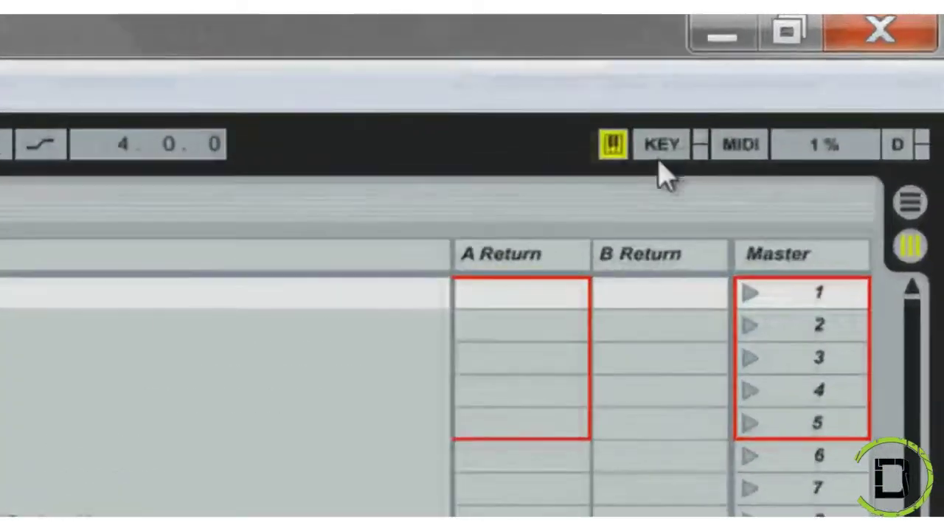
In Key Map mode, assign keys 1–7 to select tracks 1 Audio through 7 MIDI
click(853, 59)
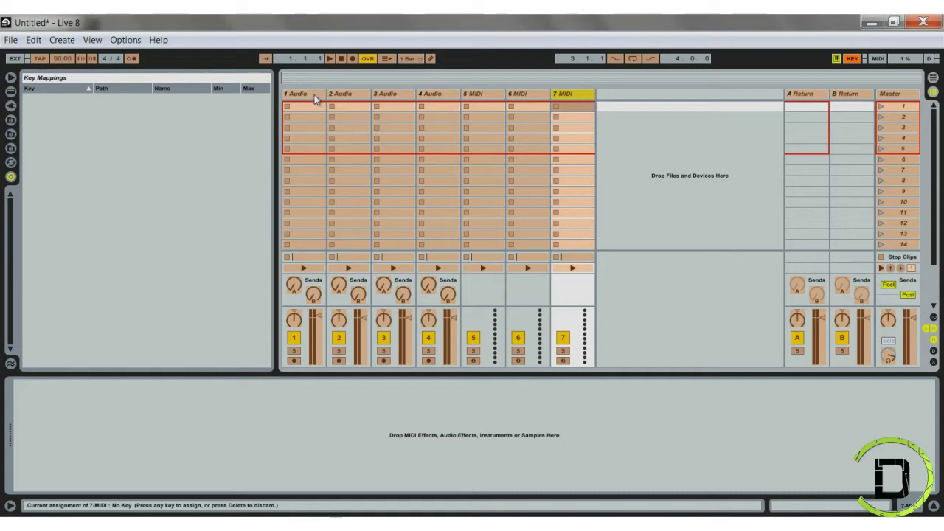
click(295, 95)
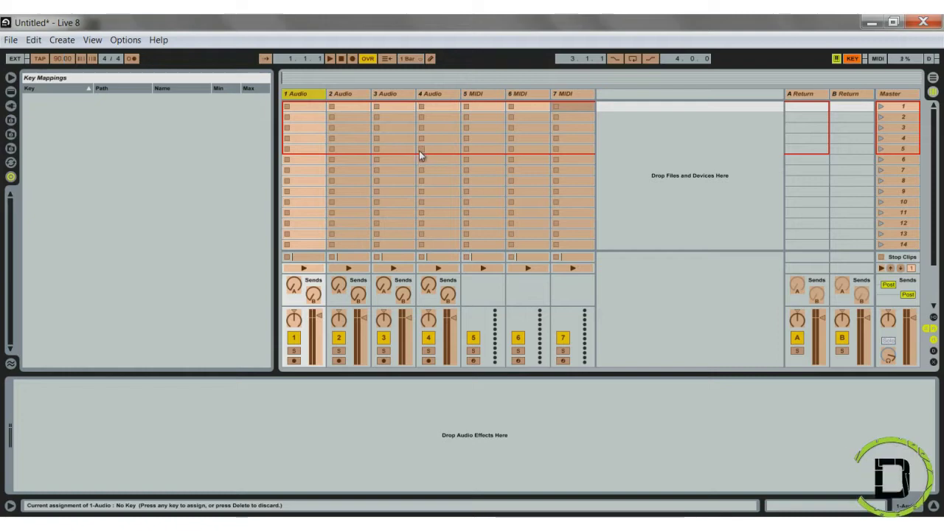
key(1)
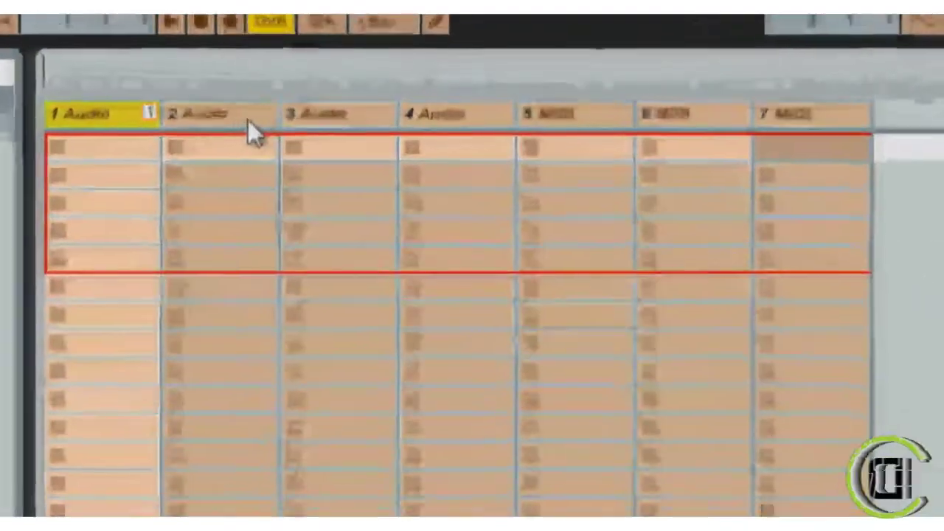
click(359, 96)
key(2)
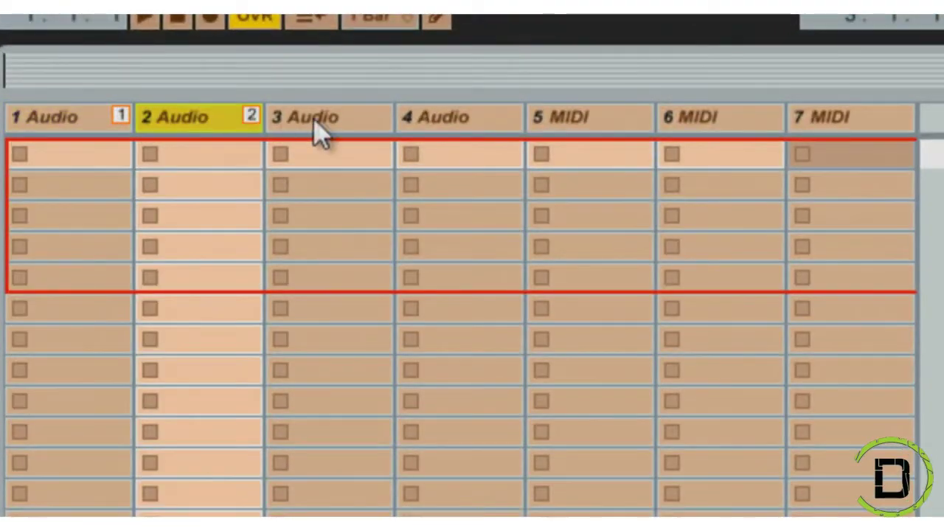
click(312, 127)
key(3)
click(453, 129)
key(4)
click(588, 127)
key(5)
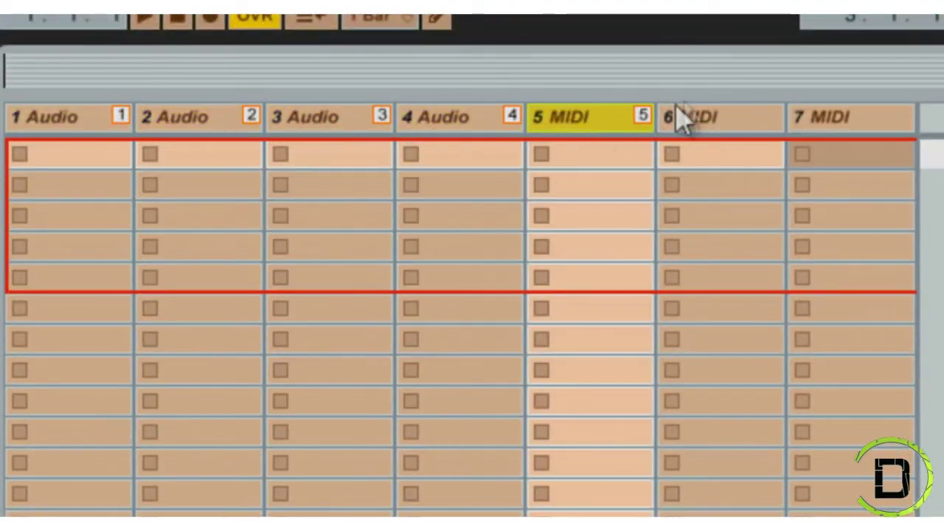
click(675, 118)
key(6)
click(864, 122)
key(7)
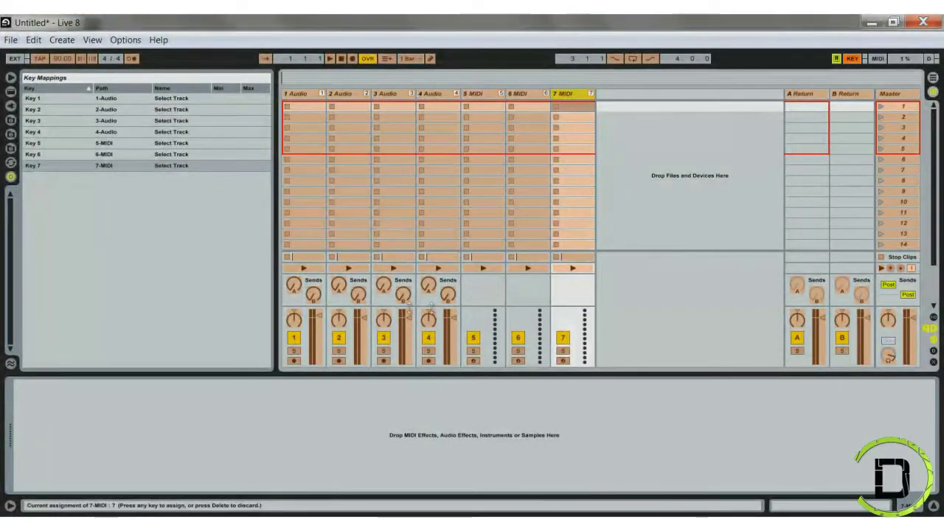
Assign keypad keys N1–N7 to the activators of tracks 1–7, then exit Key Map mode
click(294, 338)
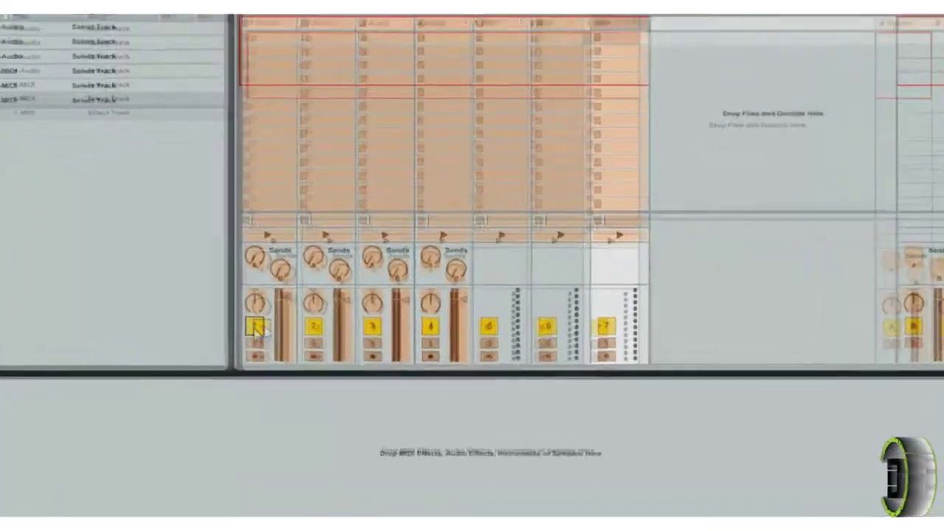
key(KP_1)
click(314, 326)
key(KP_2)
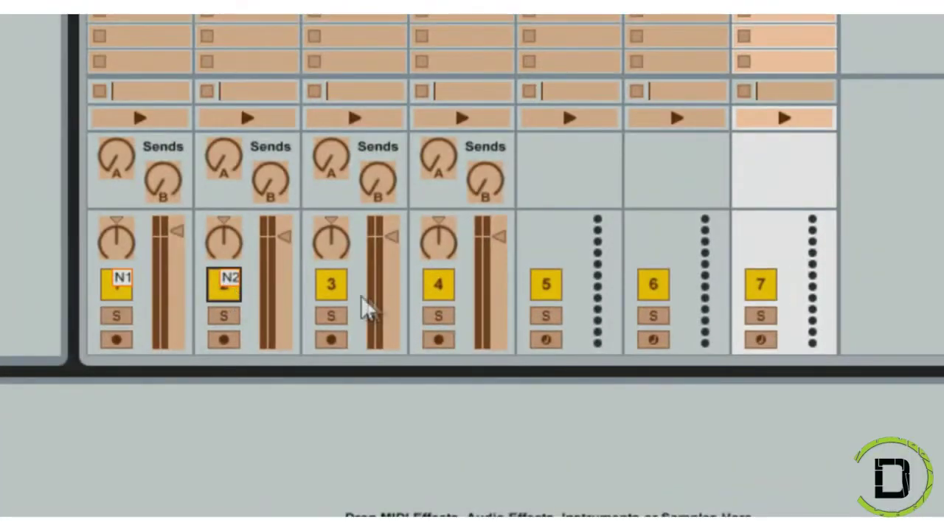
click(331, 284)
key(KP_3)
click(443, 295)
key(KP_4)
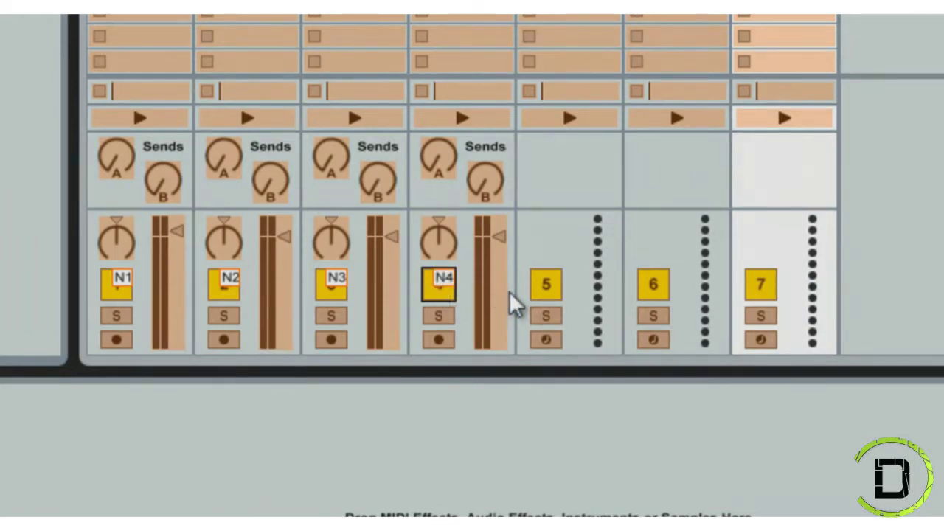
click(546, 285)
key(KP_5)
click(653, 288)
key(KP_6)
click(760, 286)
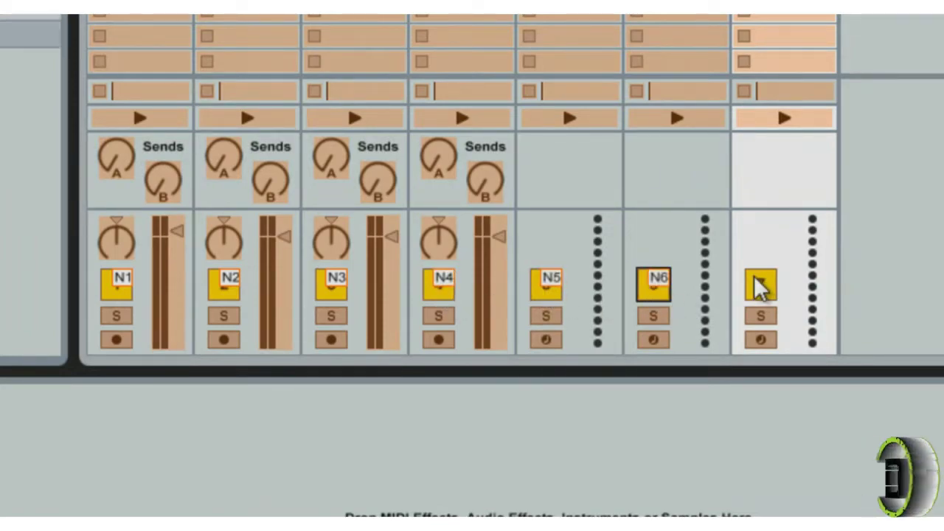
key(KP_7)
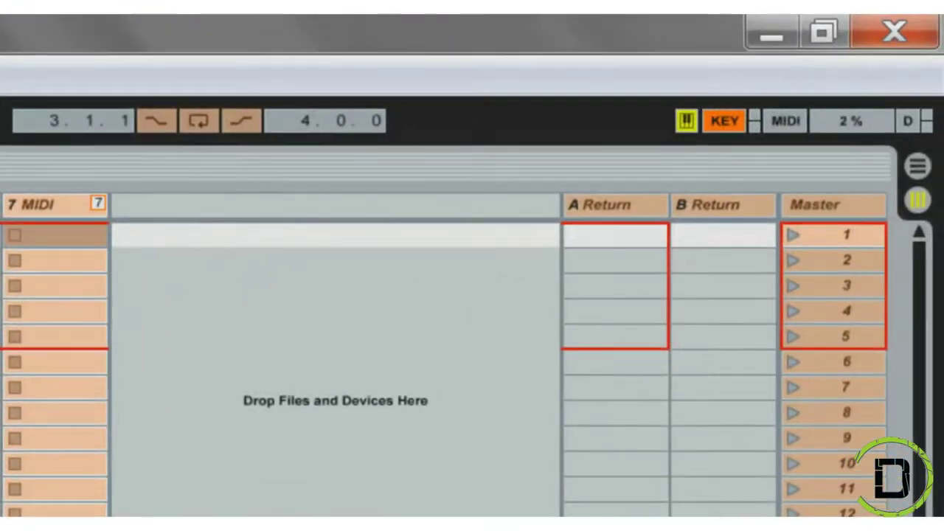
click(724, 124)
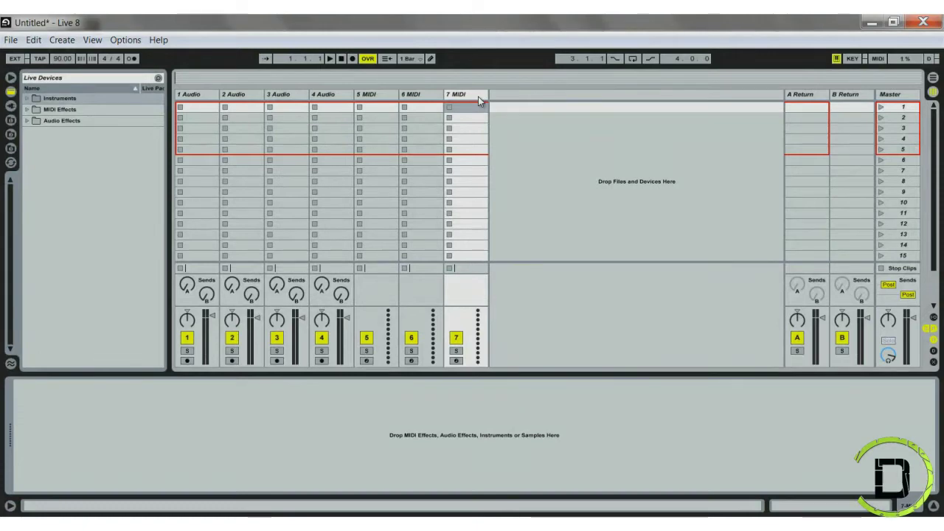
Test track selection with the mapped keys, selecting 1 Audio, 5 MIDI and 3 Audio
key(Home)
key(Right)
key(Right)
key(Right)
key(Right)
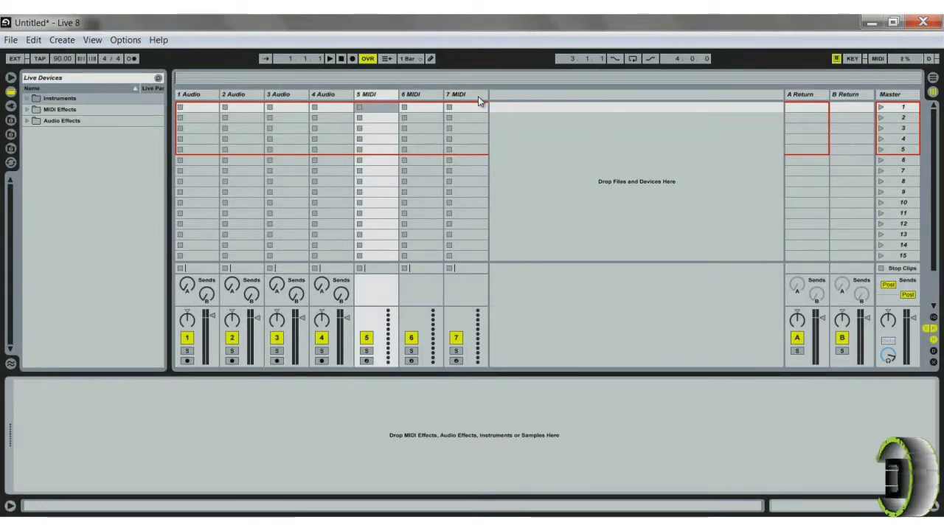
key(Left)
key(Left)
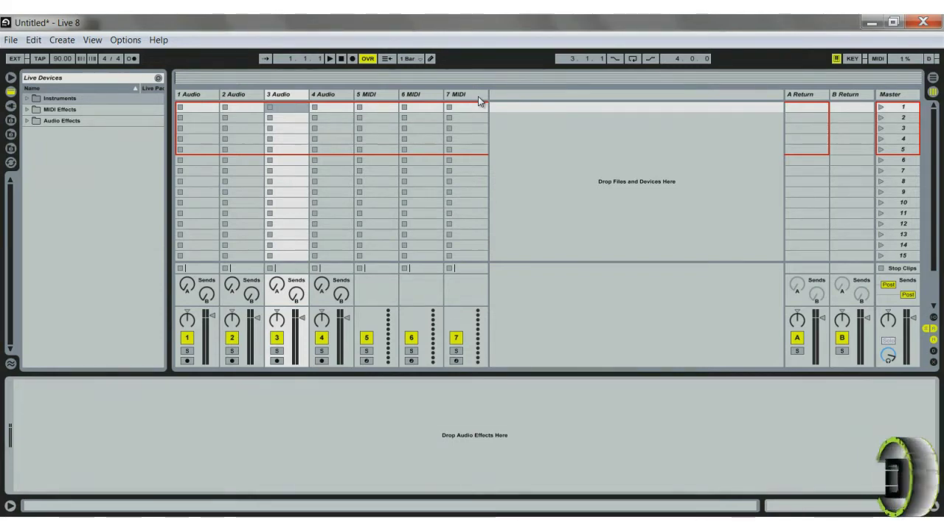
Toggle track activators for tracks 1, 2, 5, 6 and 7 off and on with the mapped keys
key(F1)
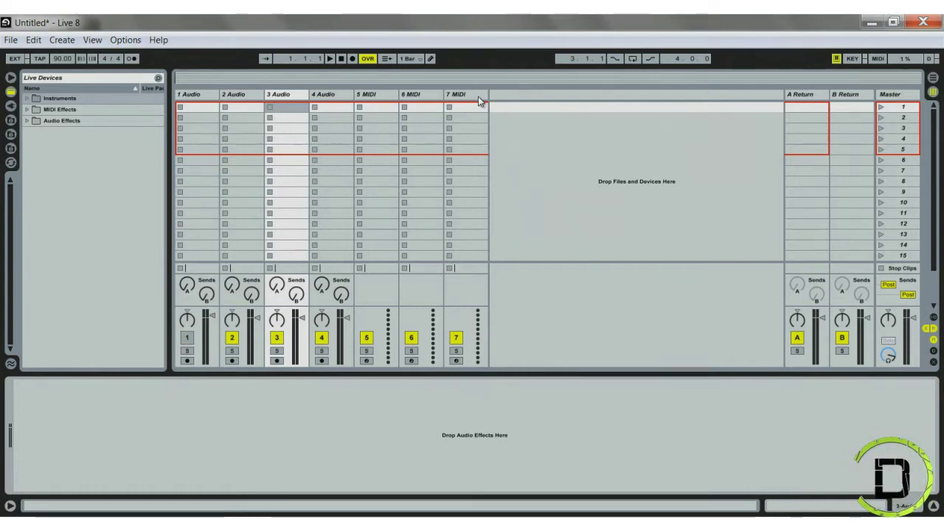
key(F1)
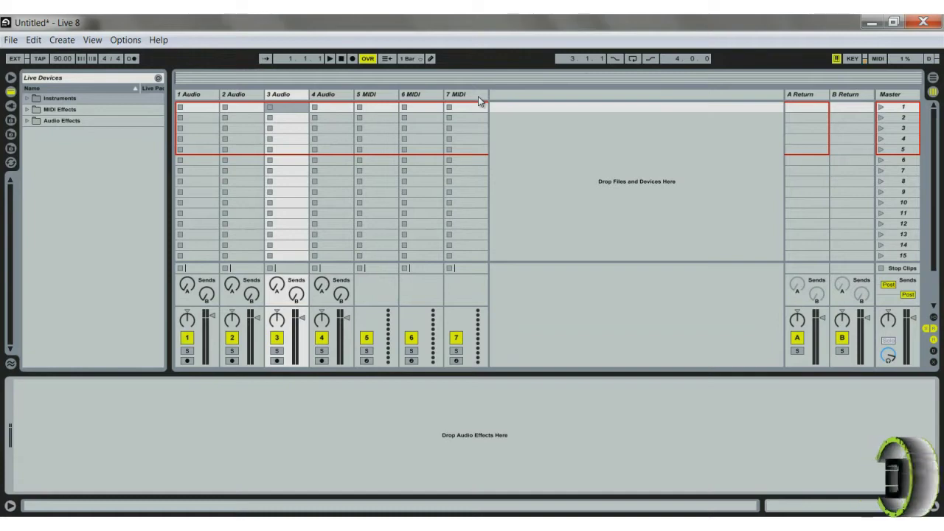
key(F2)
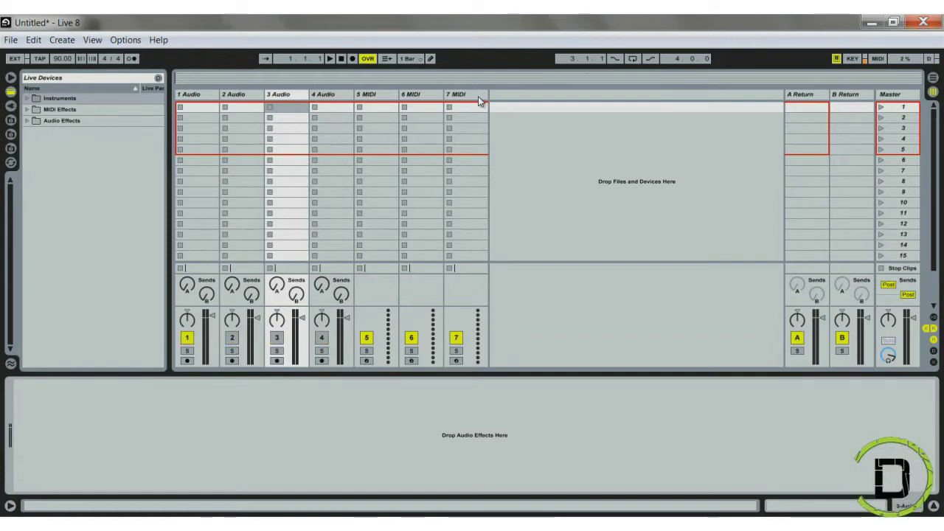
key(F5)
key(F6)
key(F7)
key(F2)
Switch tracks 4–7 back on so all seven are active, and enter MIDI Map Mode
key(F3)
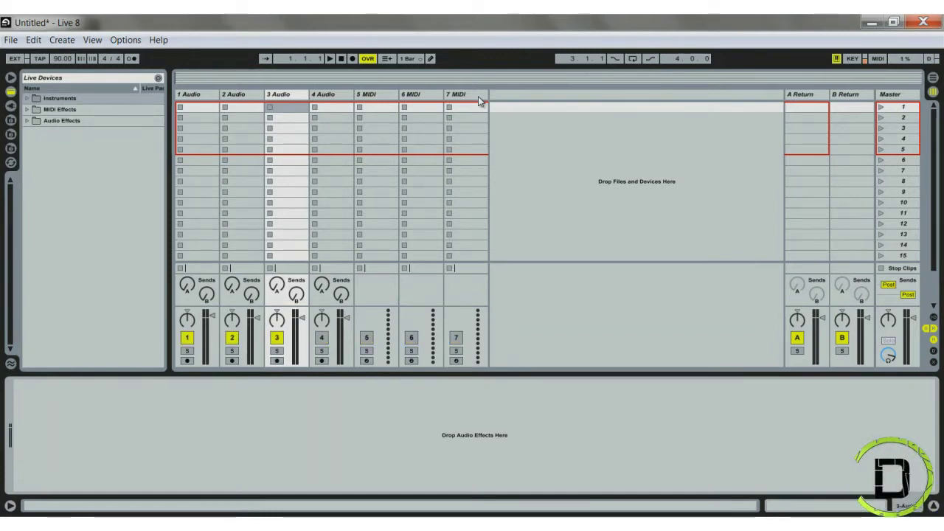
key(F4)
key(F5)
key(F6)
key(F7)
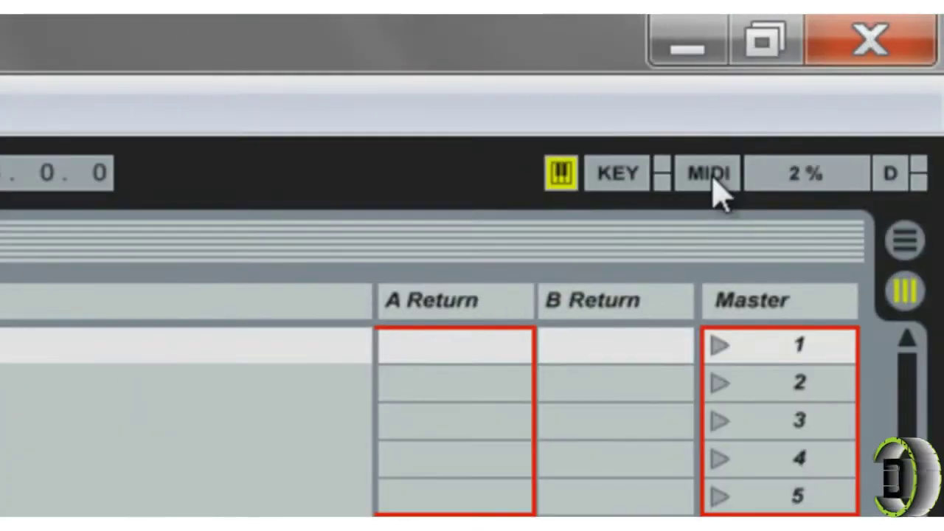
click(709, 174)
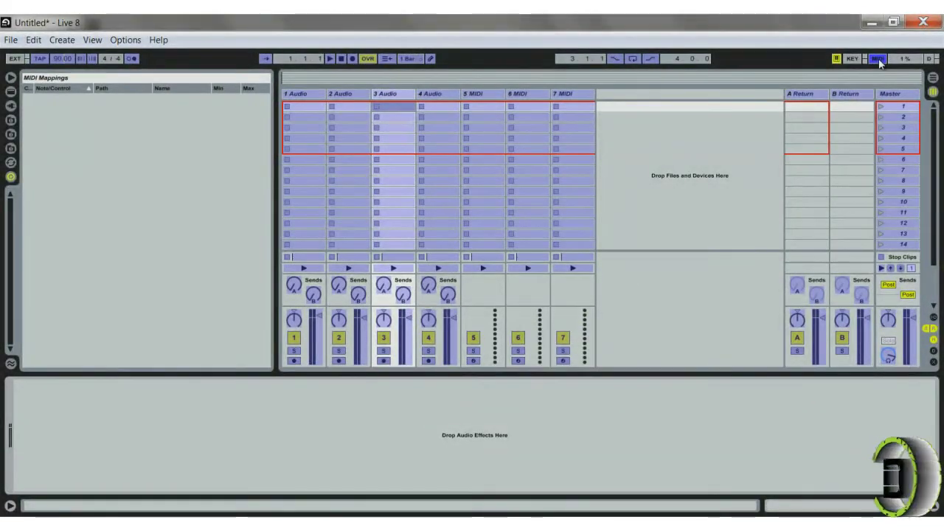
Leave MIDI Map Mode and load the Flanger audio effect onto the Master track
click(878, 60)
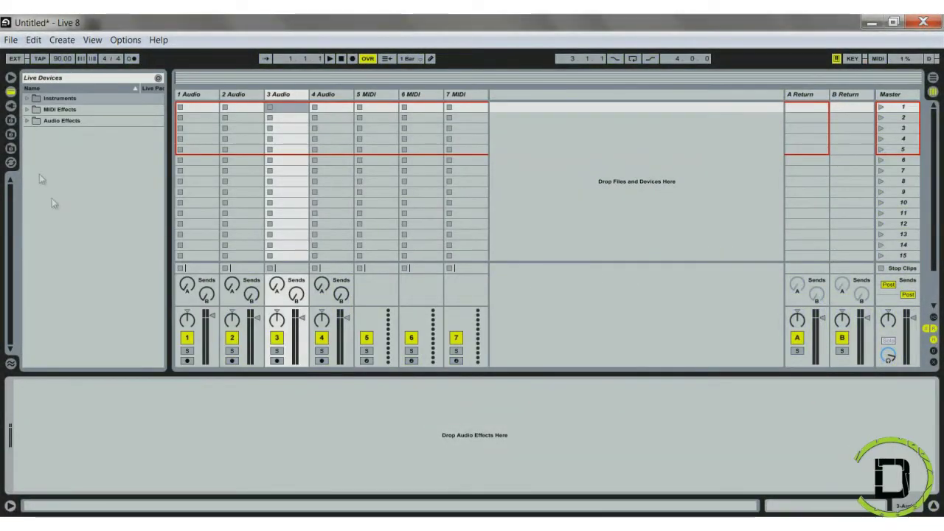
click(28, 121)
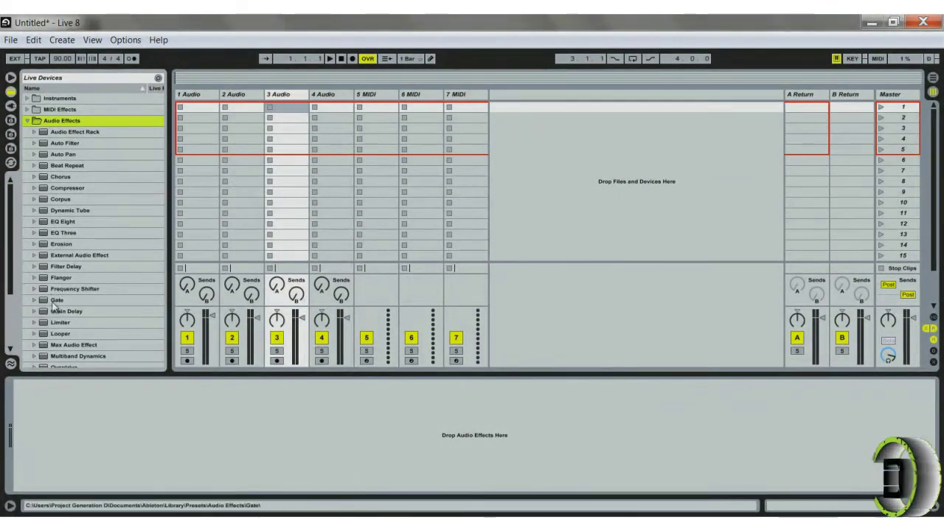
click(59, 278)
click(911, 107)
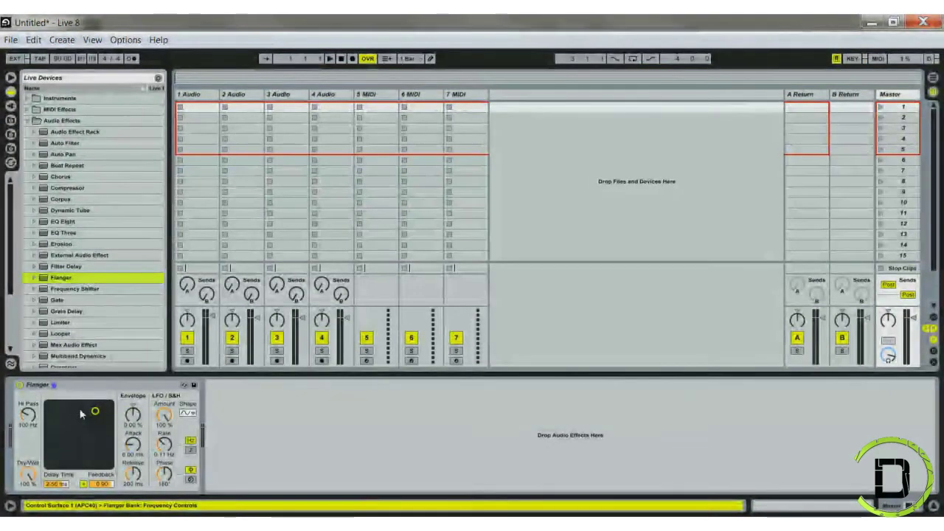
In MIDI Map Mode, select the Flanger's on/off switch and send a controller input to map it
click(878, 61)
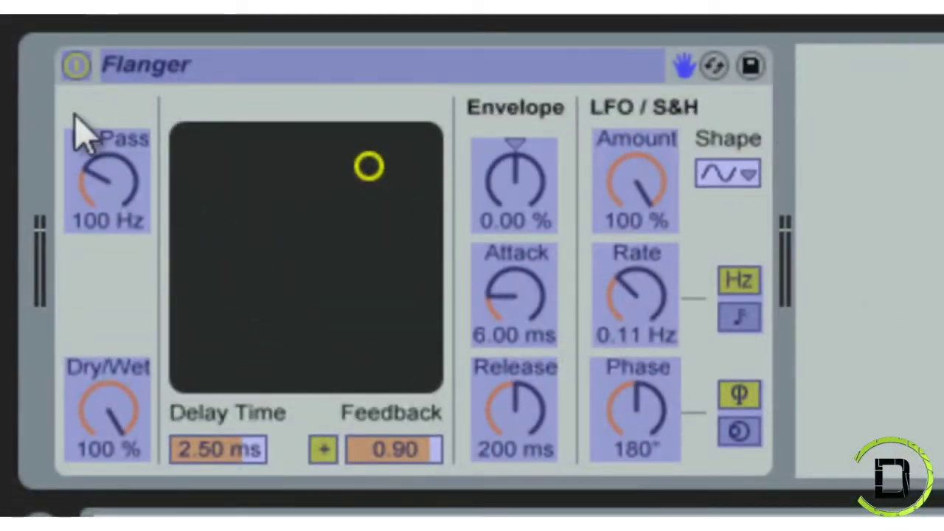
click(76, 68)
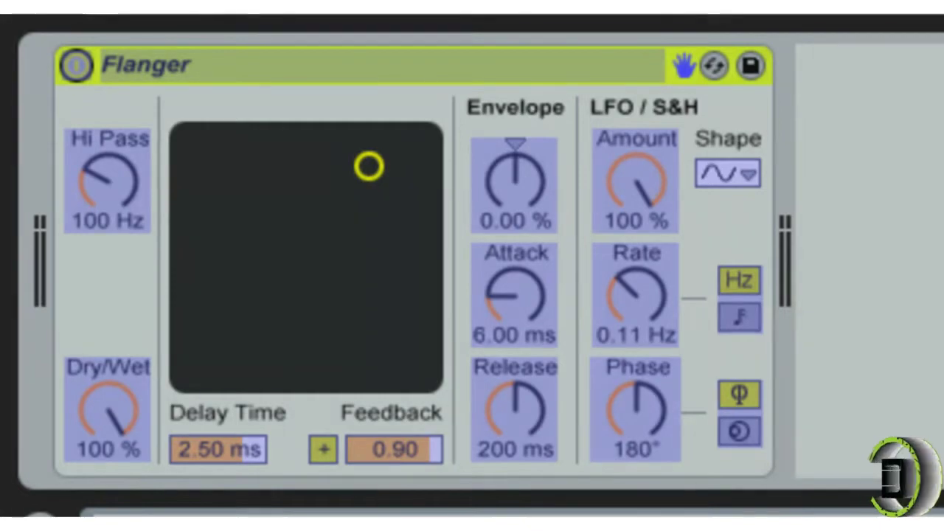
key(7)
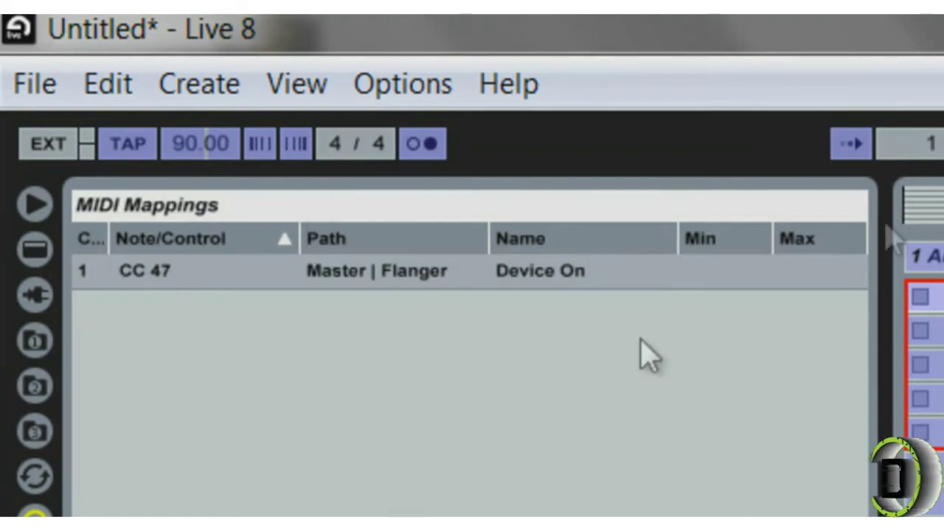
Exit MIDI Map Mode with Flanger Device On mapped to CC 47, and lower Hi Pass to 20.0 Hz
key(ctrl+m)
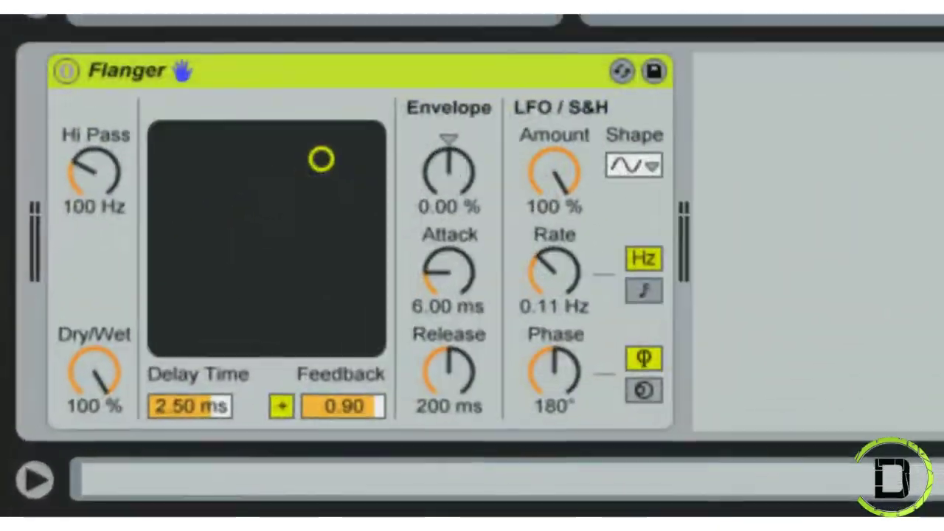
drag(27, 414, 27, 435)
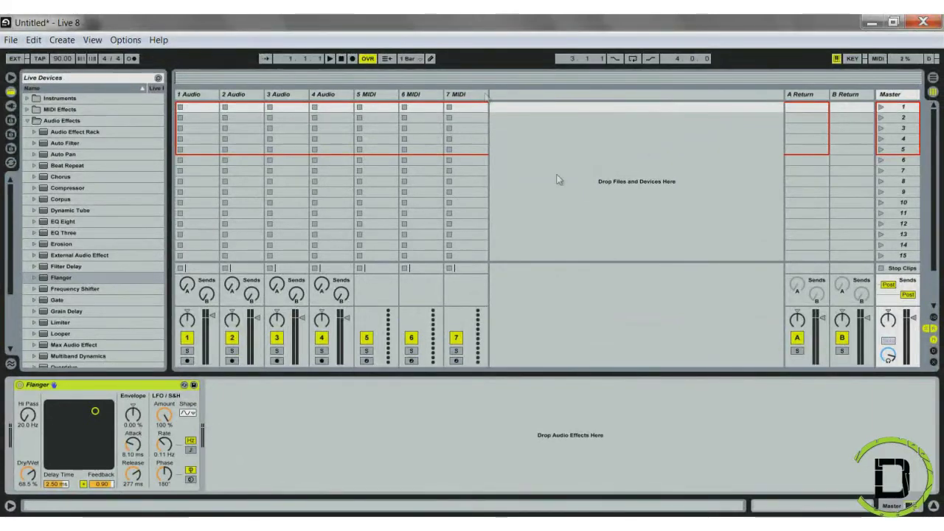
Select tracks 1 Audio, 3 Audio, 7 MIDI, the Master with its Flanger, 4 Audio, and finally 6 MIDI
click(206, 111)
click(262, 158)
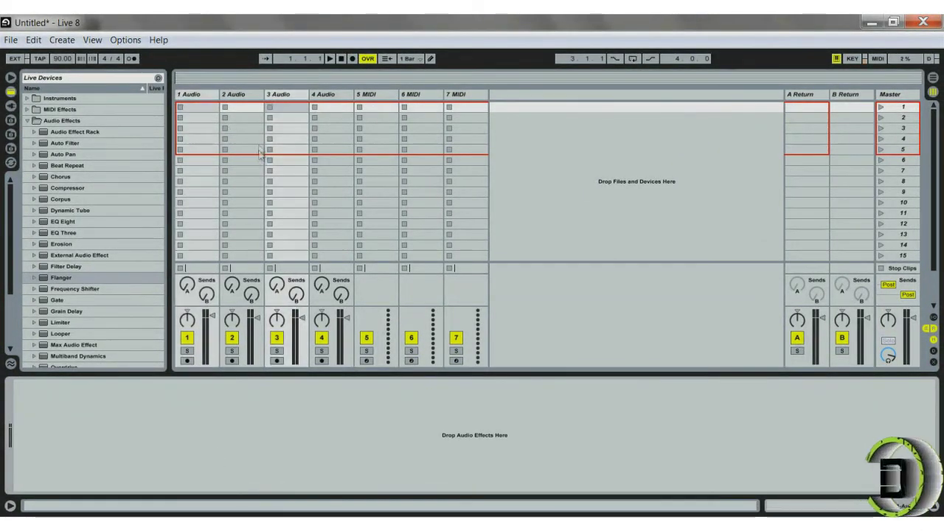
click(195, 91)
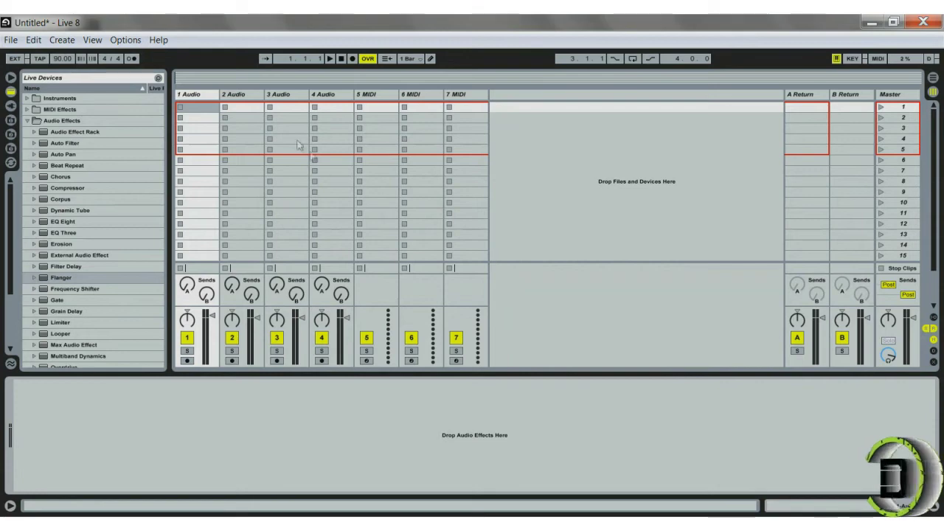
key(Right)
key(Right)
key(Right)
key(Right)
key(Right)
key(Right)
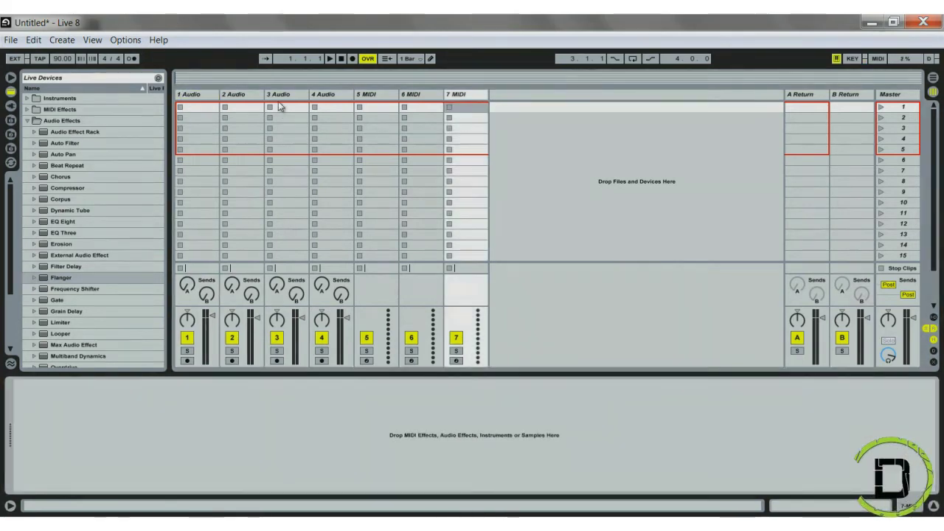
click(279, 107)
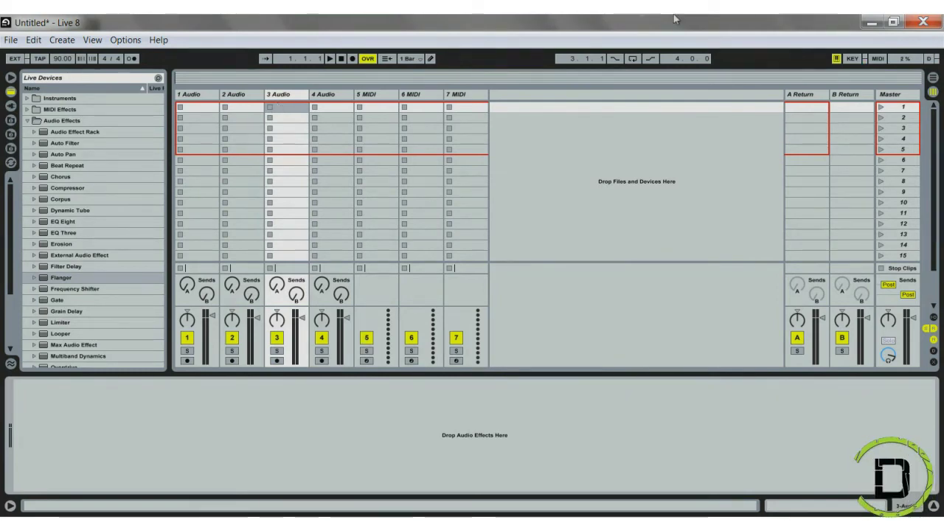
click(909, 96)
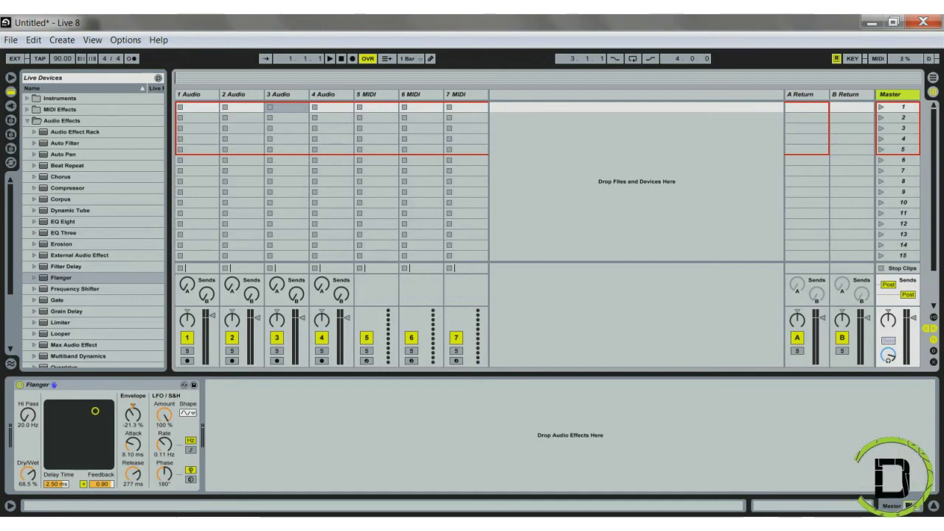
click(324, 107)
click(421, 107)
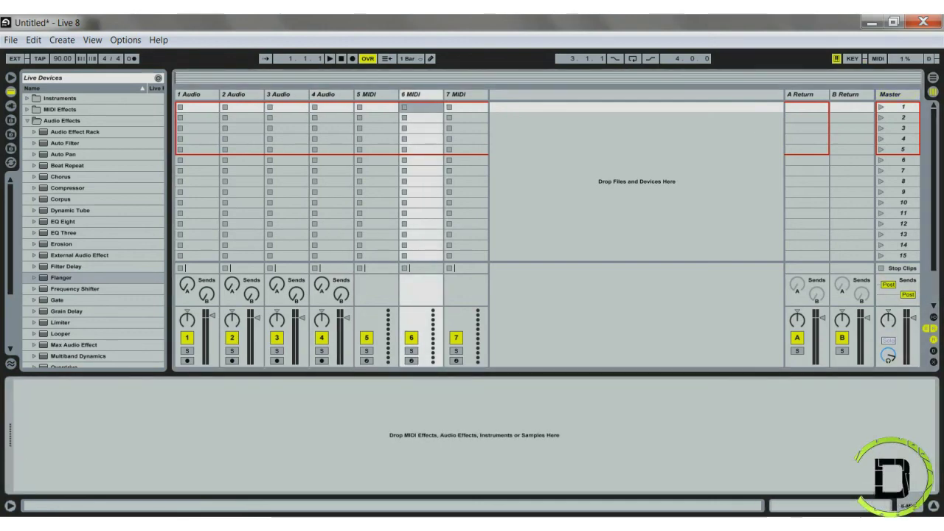